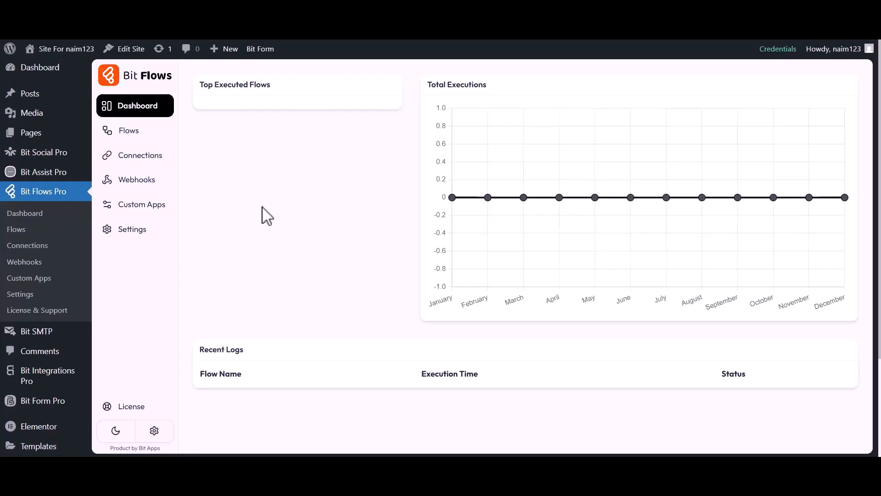
Step: Create a blank flow titled "Elementor Form to Brevo (Sendinblue)"
click(130, 133)
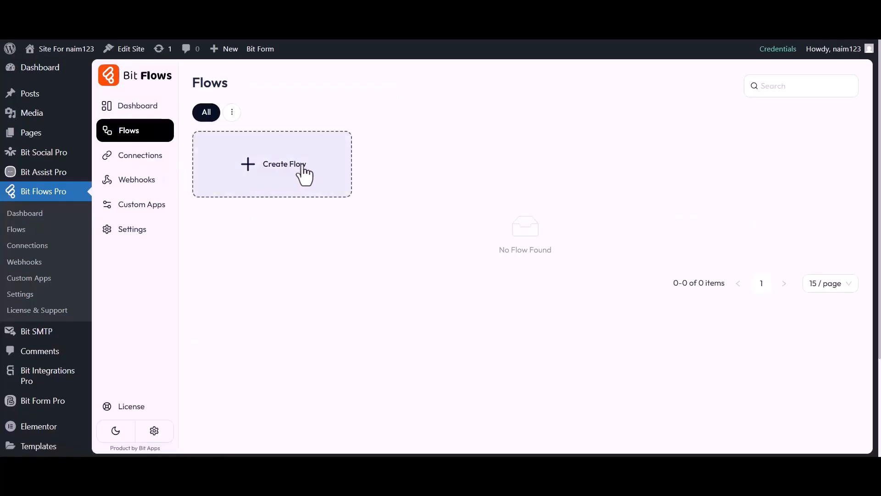
click(281, 173)
triple_click(350, 160)
text(Elemen)
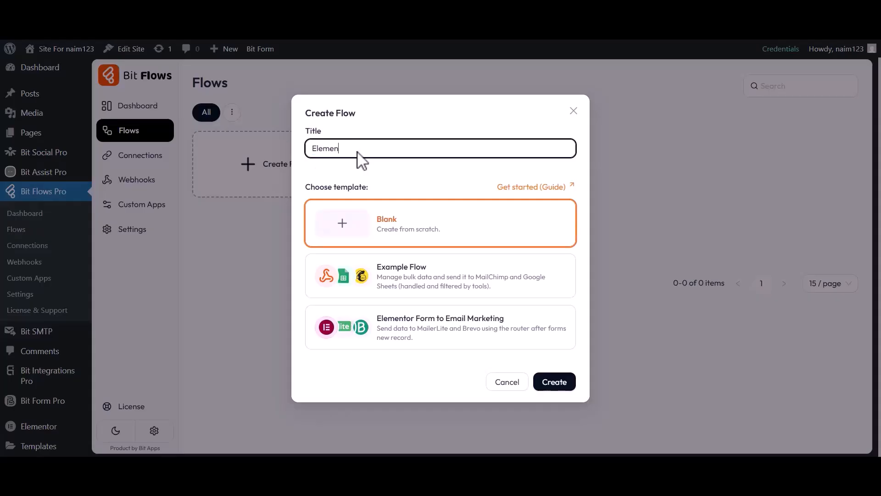
text())
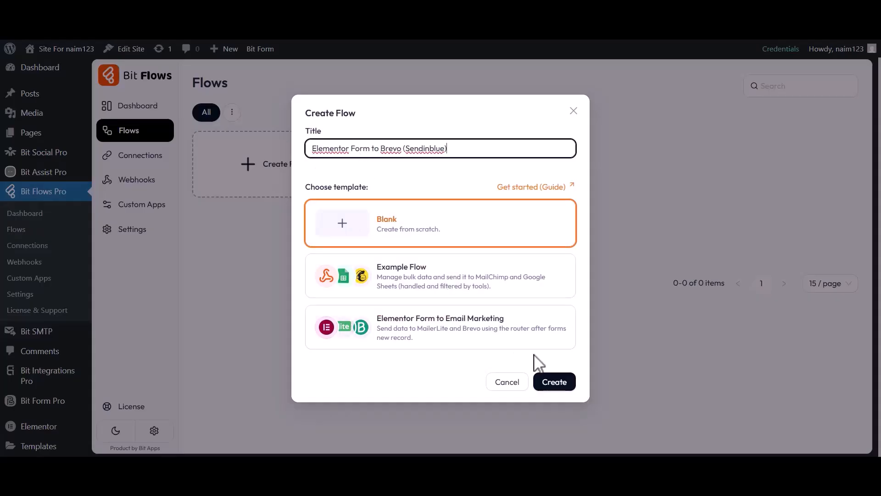
click(557, 385)
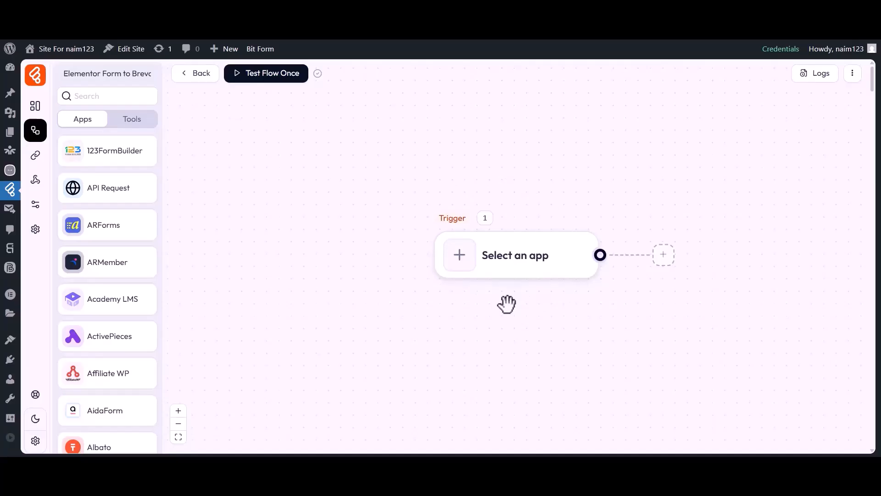
Step: Set the flow's trigger to Elementor Form with the Forms New Record event
drag(507, 307, 448, 307)
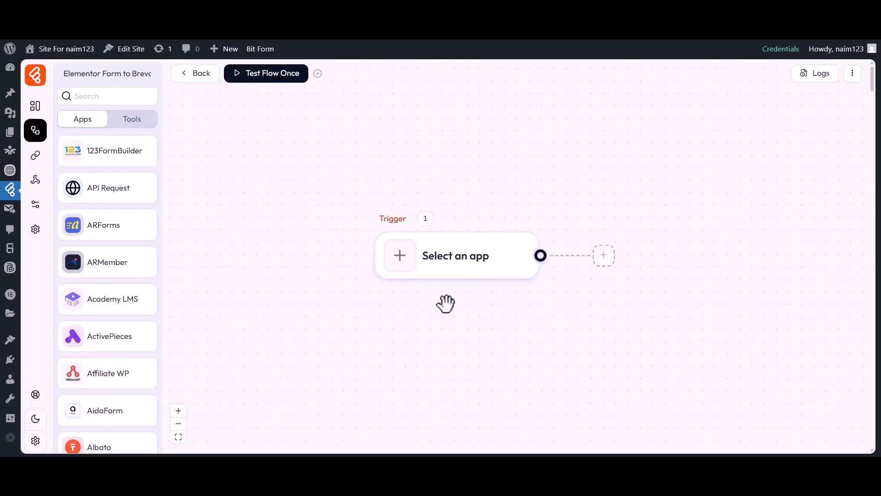
click(401, 260)
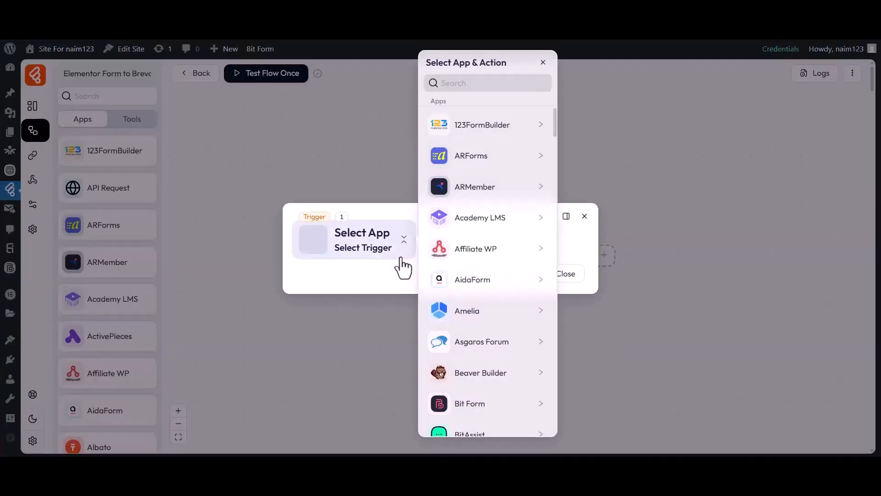
click(473, 84)
text(Elementor Form)
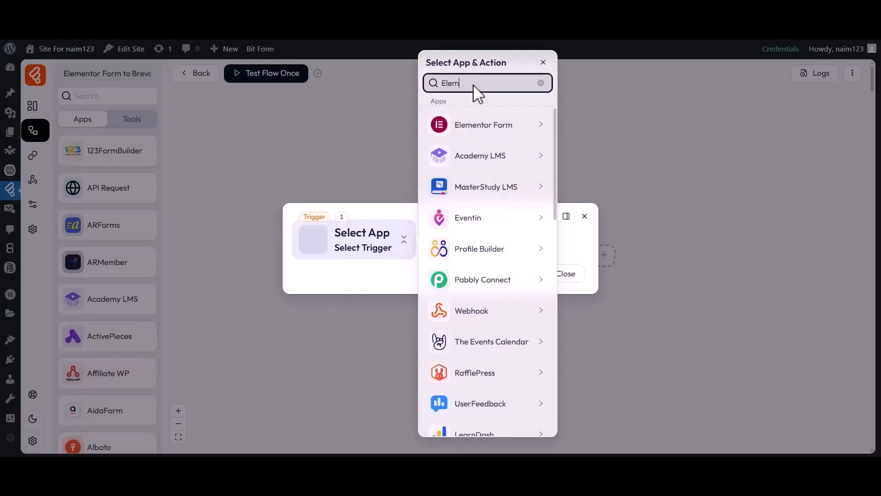
click(478, 126)
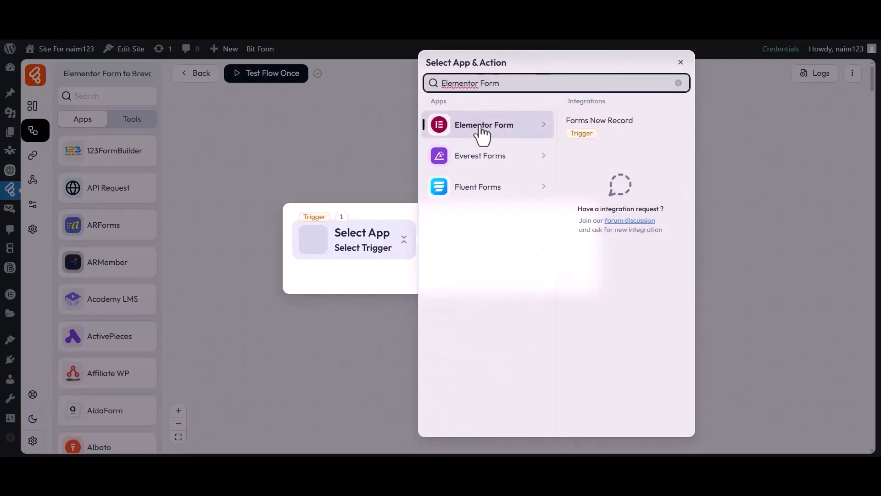
click(594, 123)
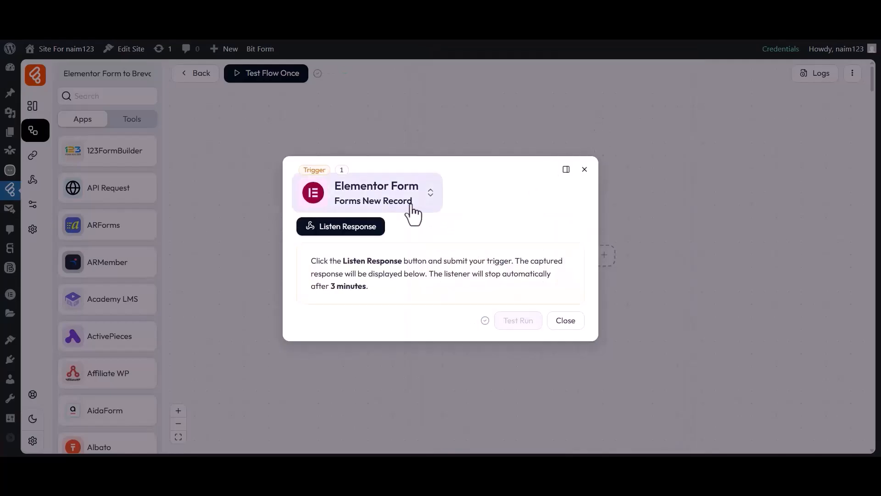
Step: Start listening for the trigger response and submit the Elementor form with Bit, Apps, the support email address and message "Hi, Bit Flows Team"
click(340, 228)
click(509, 10)
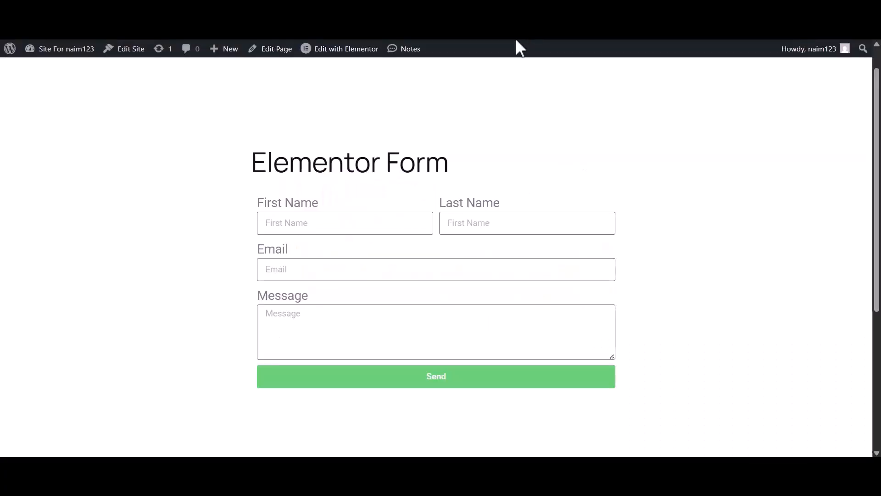
click(312, 225)
text(Bit)
click(477, 230)
text(Apps)
click(389, 269)
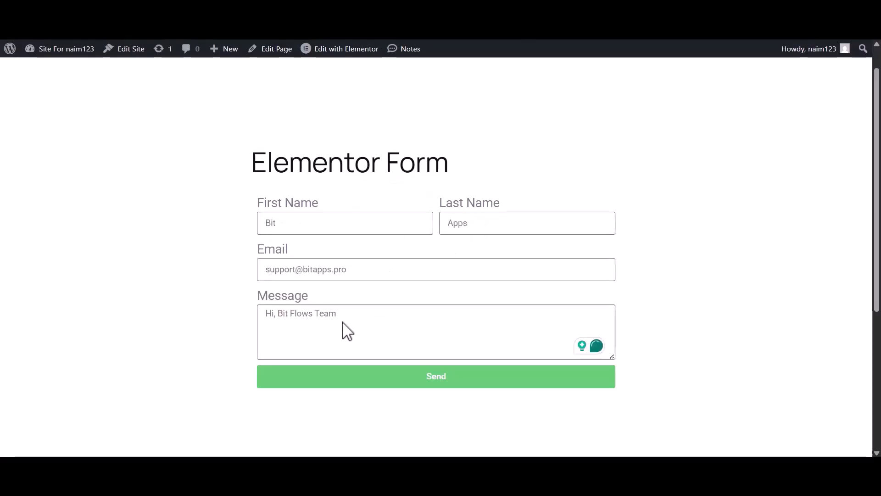
click(413, 375)
drag(274, 403, 468, 415)
click(467, 416)
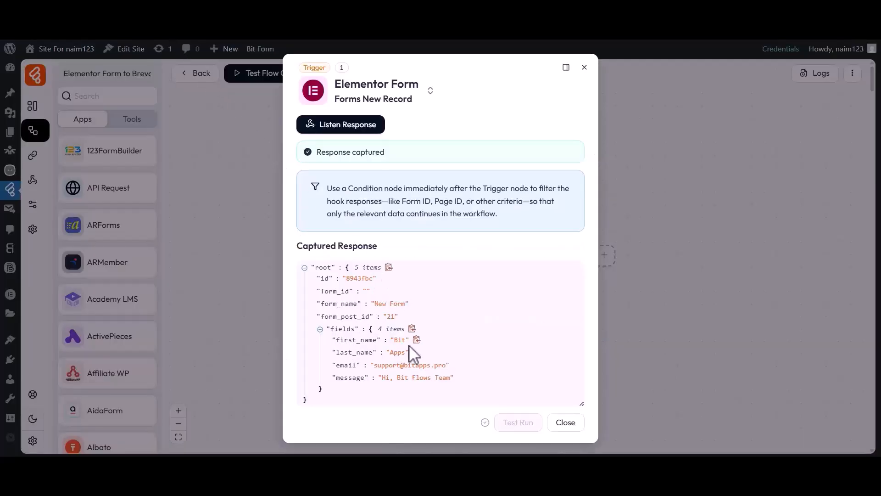
Step: Examine the first name, last name and email in the captured response, and close the trigger settings
click(410, 341)
drag(336, 340, 405, 354)
click(405, 354)
drag(337, 365, 441, 368)
click(447, 370)
click(565, 420)
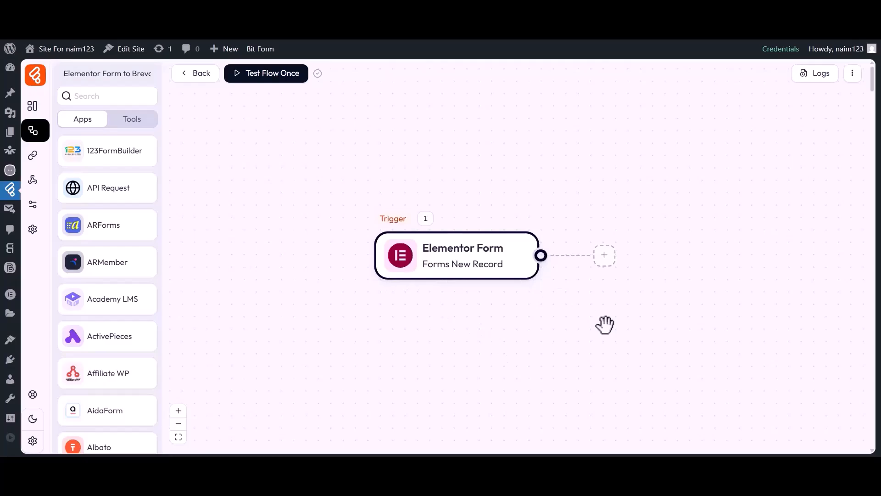
Step: Add an action after the trigger and set it to Brevo (Sendinblue) with Create Contact
click(603, 256)
click(642, 265)
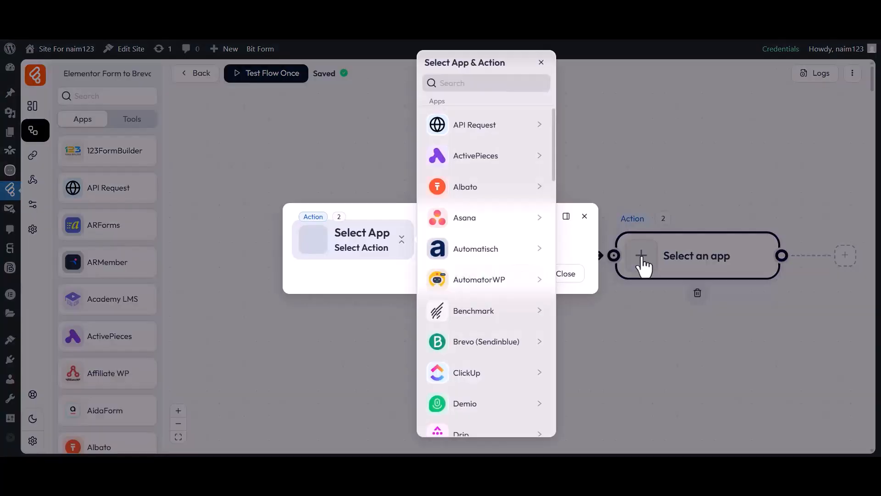
click(471, 83)
text(Brevo ( Sendinblue ))
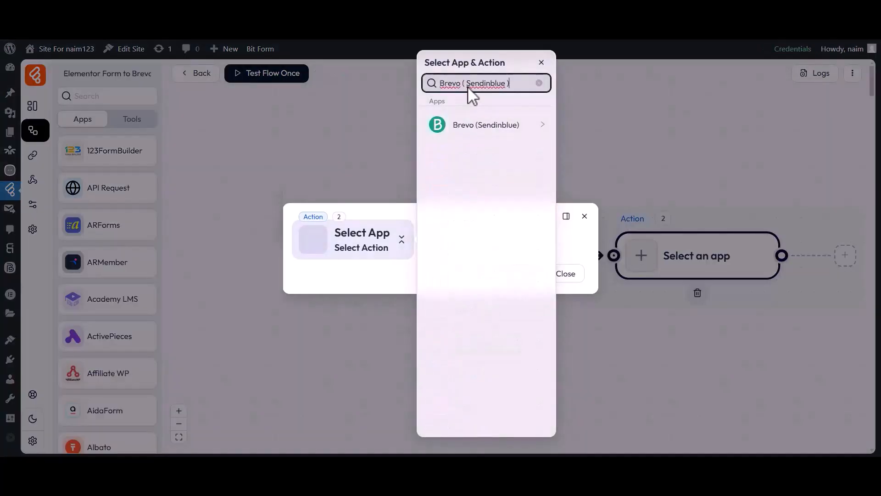
click(472, 127)
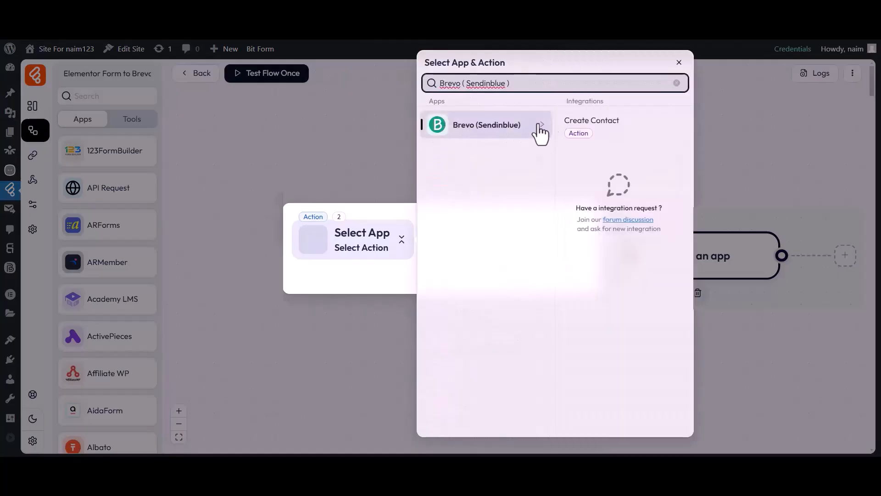
click(583, 123)
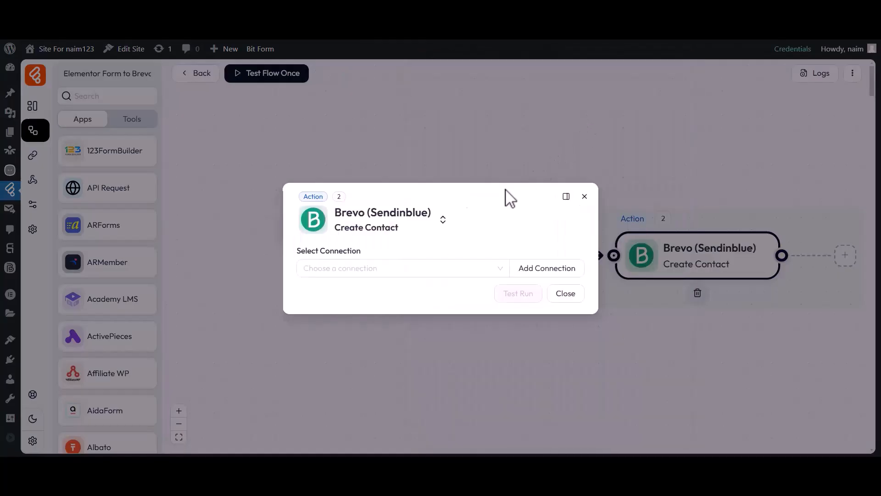
Step: Start a new API key connection named "Brevo (Sendinblue) connection 2" for the Create Contact action
drag(297, 251, 314, 253)
click(361, 264)
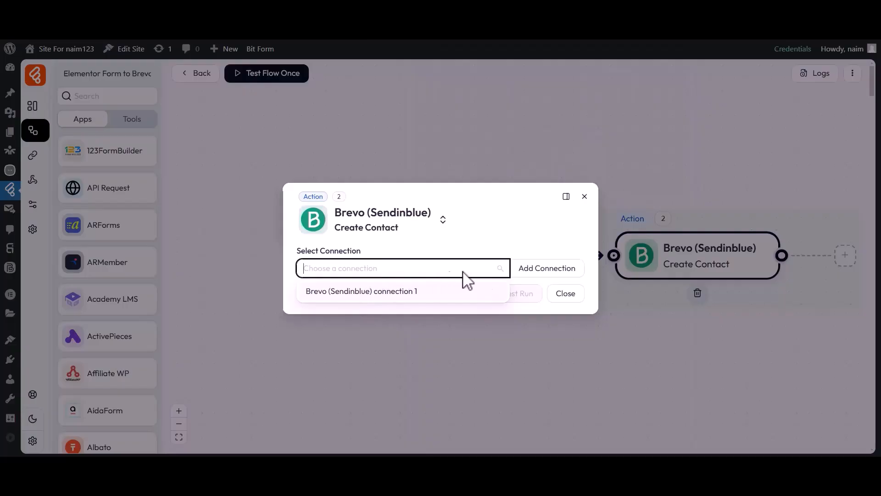
click(541, 270)
click(663, 258)
text(2)
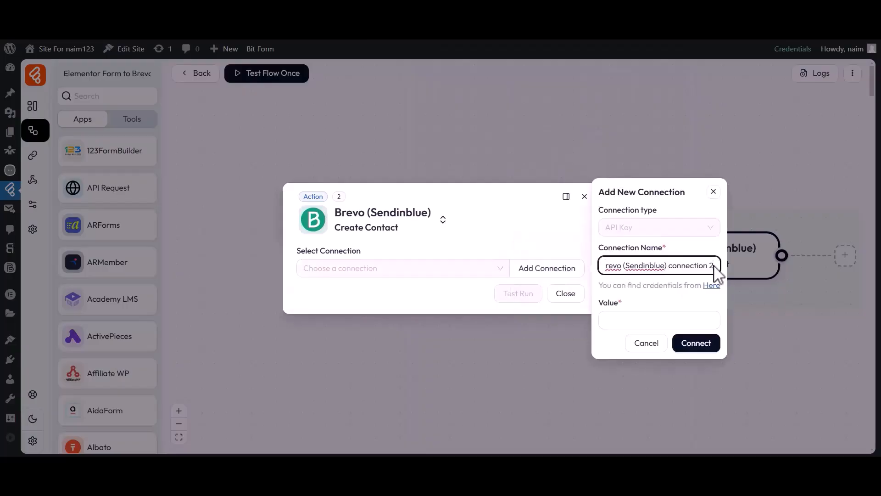
click(620, 306)
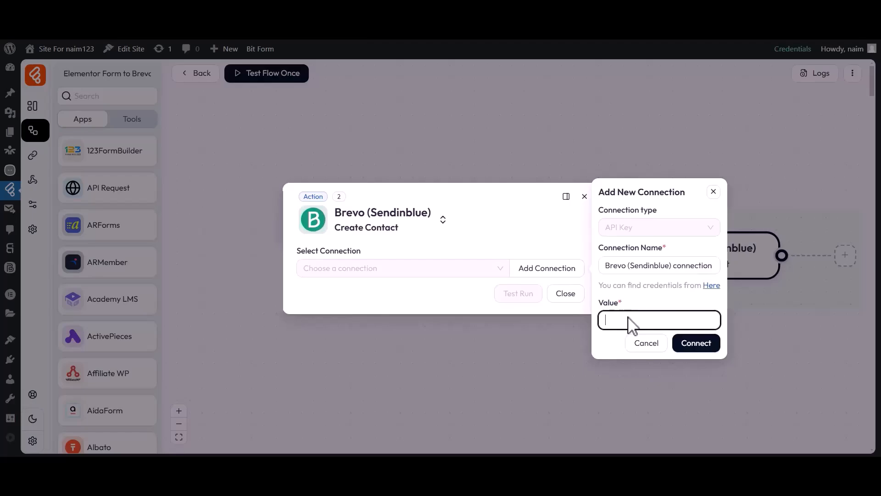
Step: Switch to Brevo's API keys page through the credentials link, generate a key named "For Bit Flows" and copy it
click(711, 285)
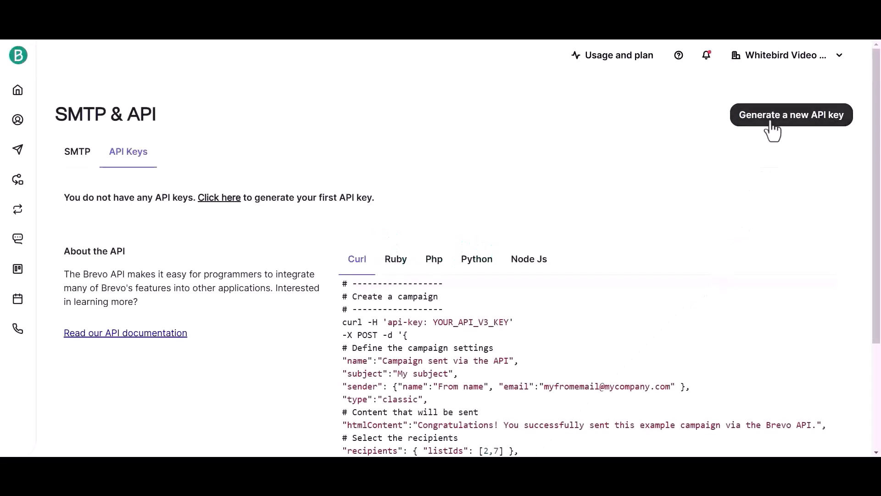
click(793, 123)
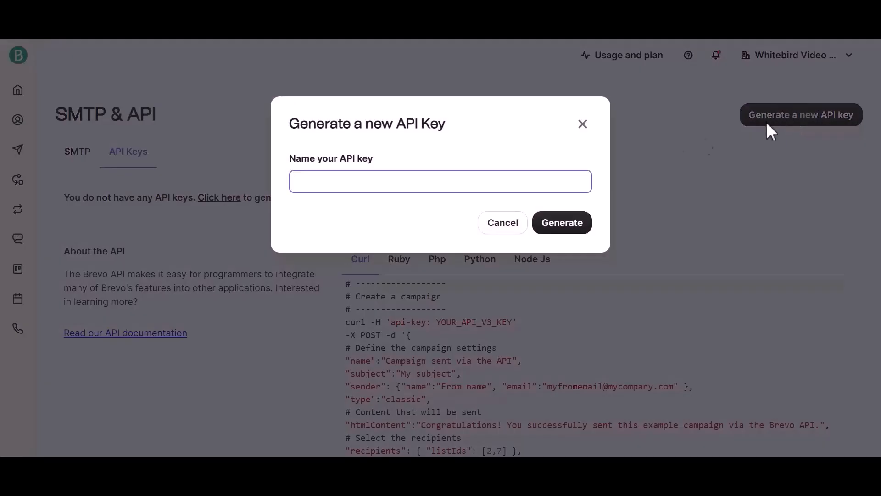
drag(290, 159, 324, 161)
click(380, 179)
text(For Bit Flows)
click(561, 224)
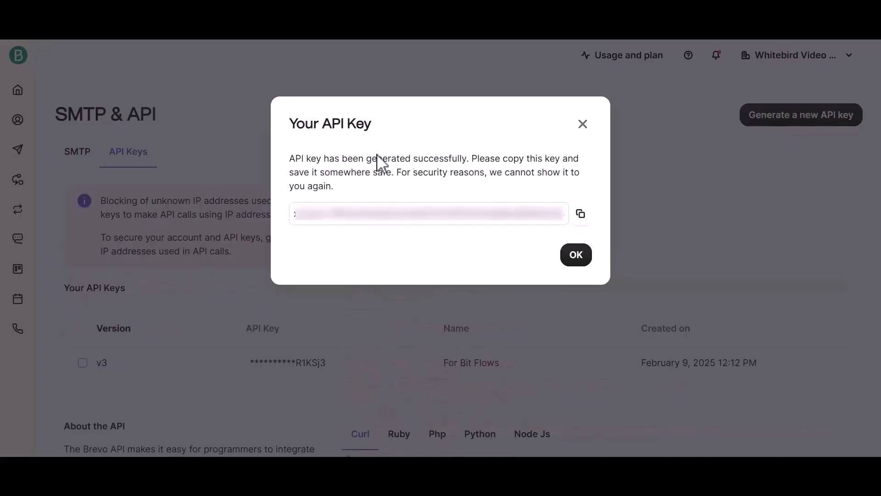
drag(301, 221, 572, 222)
click(581, 217)
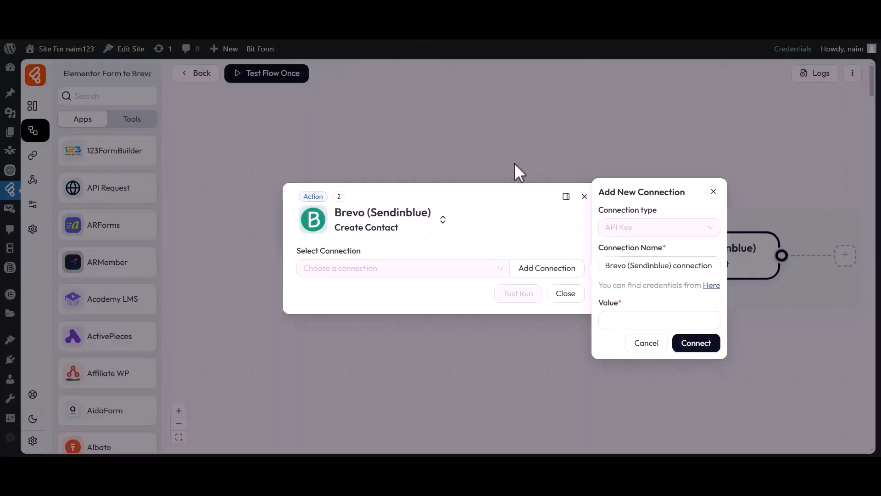
Step: Paste the API key as the new connection's value and connect the Brevo account
click(616, 312)
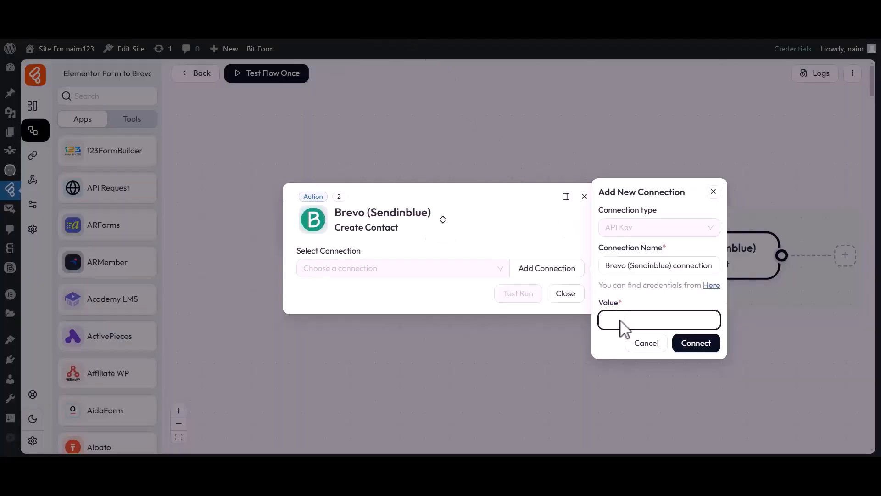
key(ctrl+v)
click(693, 346)
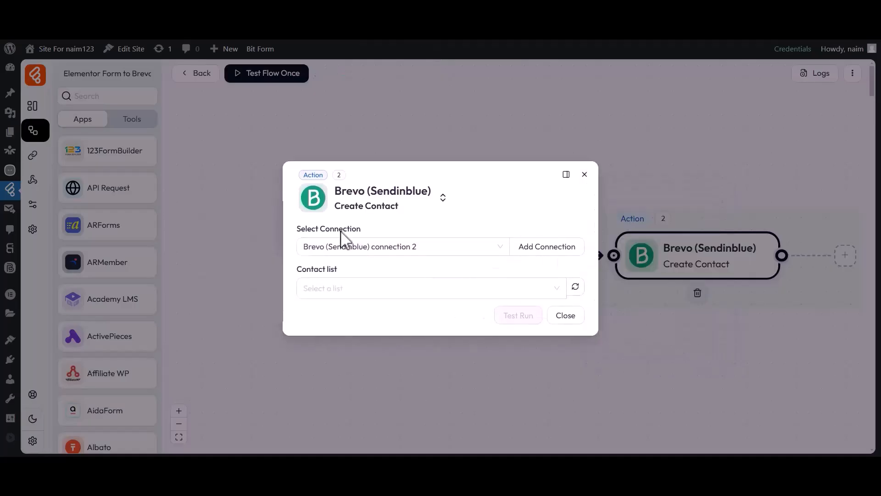
Step: Choose Bit Flows as the contact list for the Brevo Create Contact action
click(362, 231)
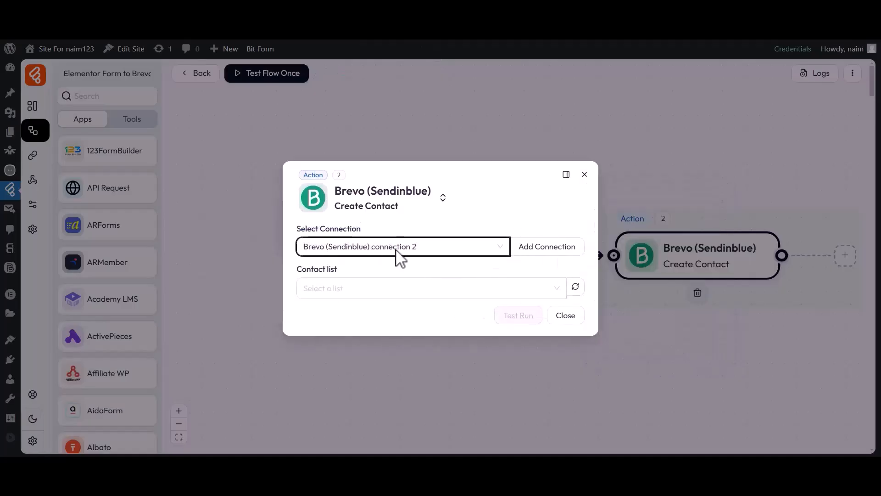
drag(305, 270, 337, 270)
click(339, 288)
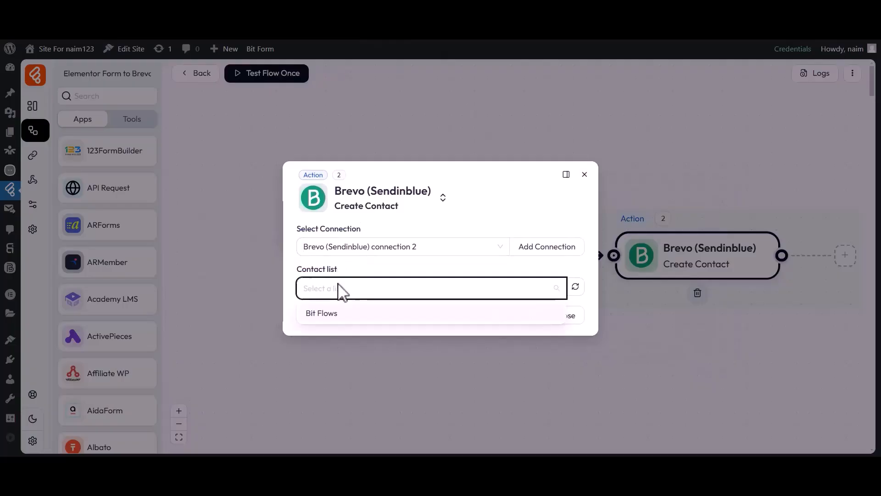
click(332, 312)
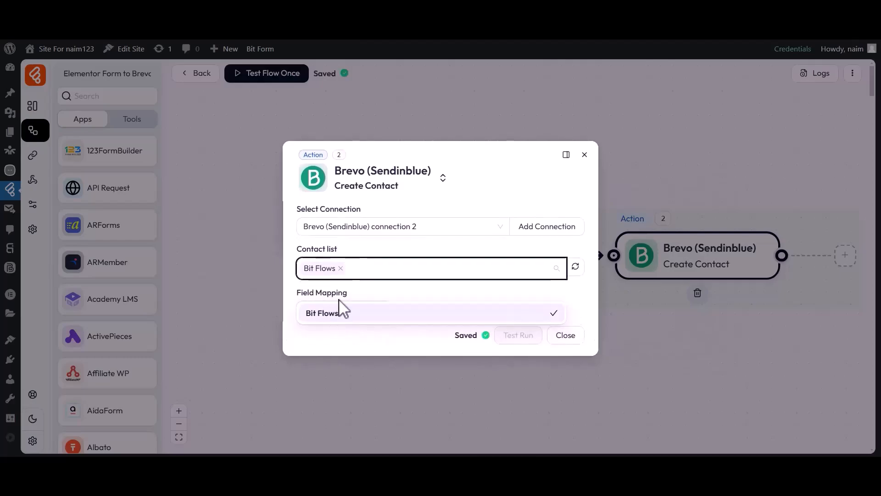
click(345, 292)
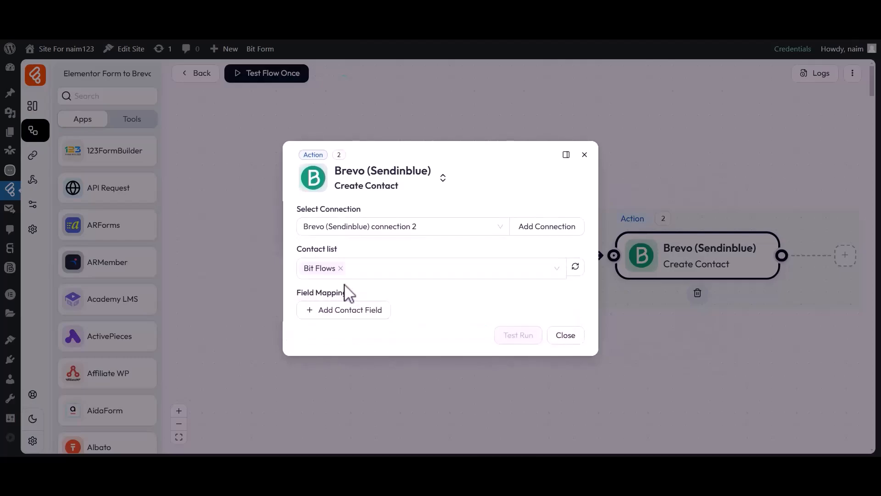
Step: Add a contact field mapping FIRSTNAME to the Elementor form's first_name value
click(344, 310)
click(347, 313)
click(341, 253)
click(429, 311)
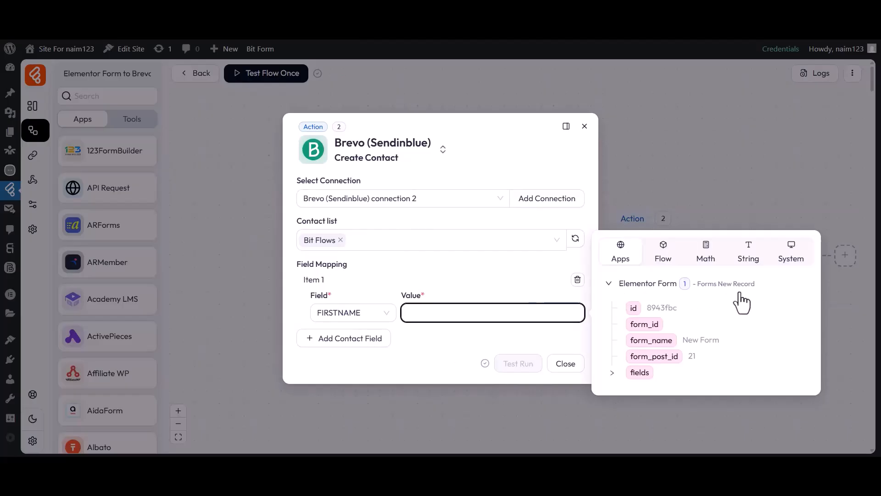
click(612, 372)
click(648, 364)
click(503, 342)
Step: Add a second contact field mapping LASTNAME to the Elementor form's last_name value
click(348, 339)
click(350, 340)
click(337, 264)
click(482, 342)
click(612, 400)
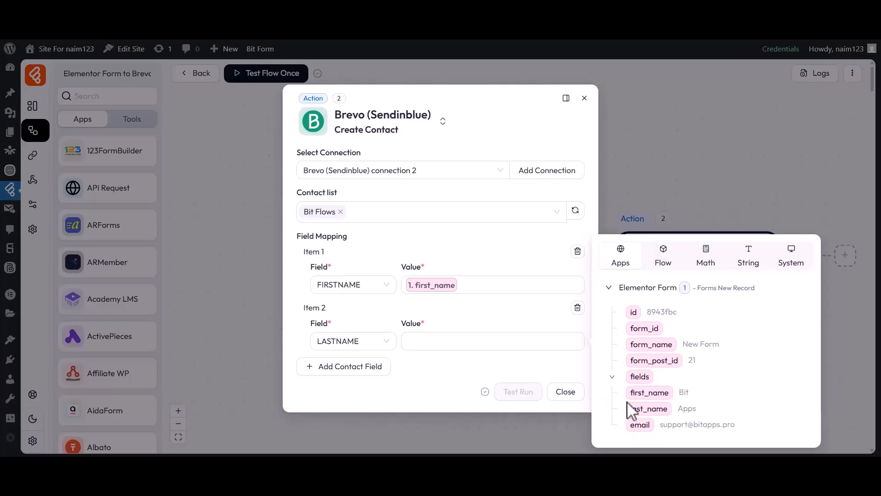
click(644, 407)
click(516, 363)
Step: Add a third contact field mapping Email to the Elementor form's email value
click(348, 366)
click(351, 369)
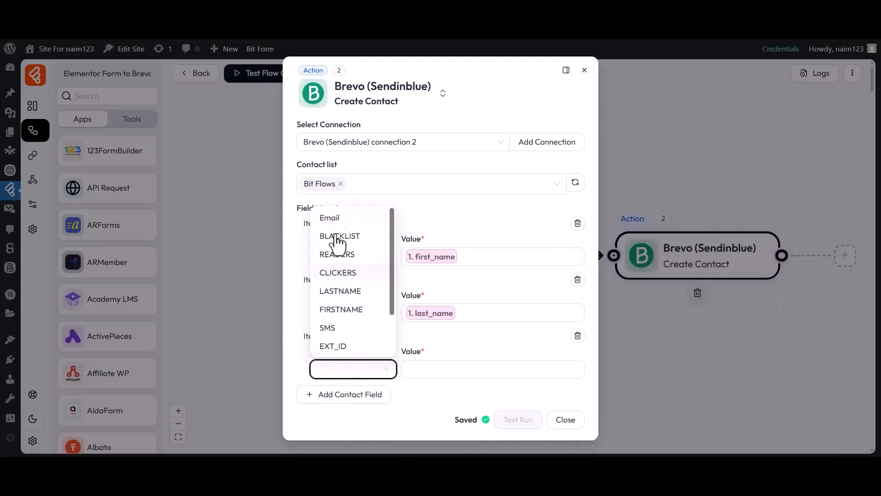
click(335, 217)
click(480, 372)
click(612, 428)
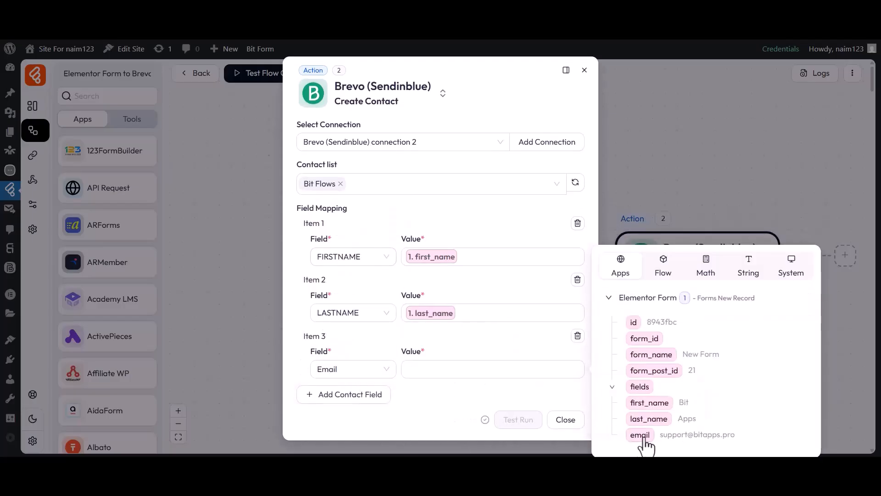
click(640, 434)
click(518, 394)
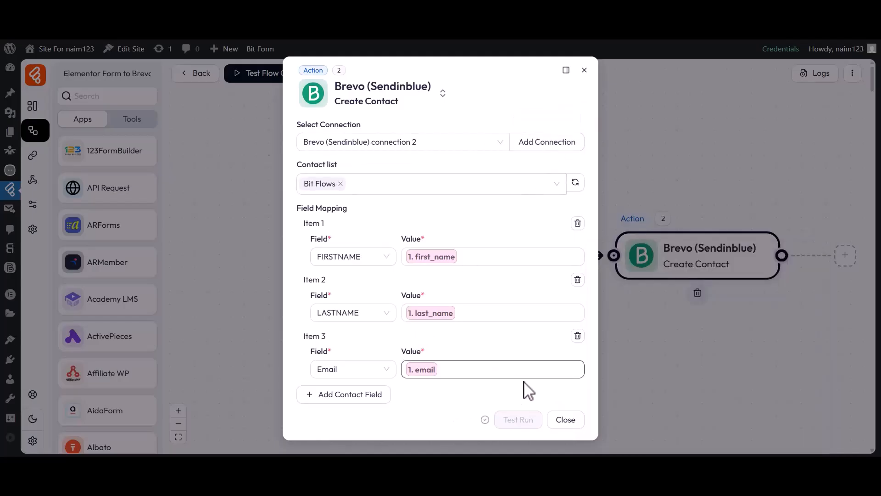
Step: Close the Brevo action settings and start a one-time test of the flow that listens for a new response
click(567, 420)
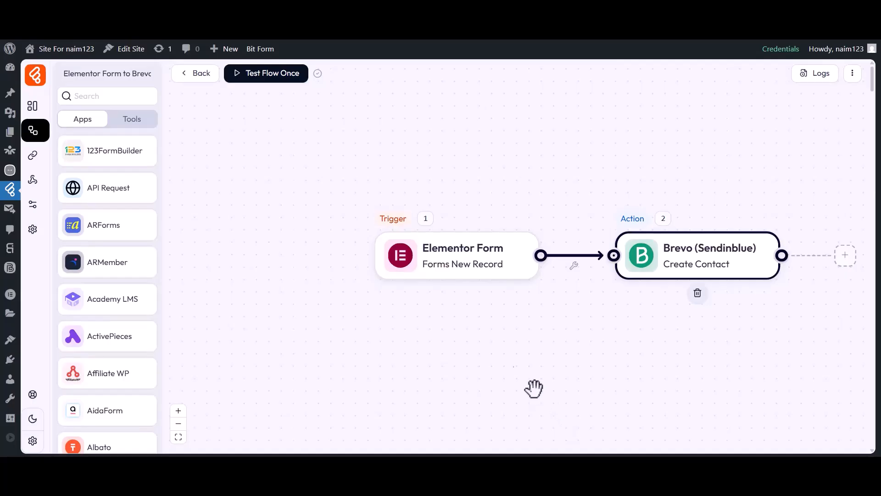
click(264, 80)
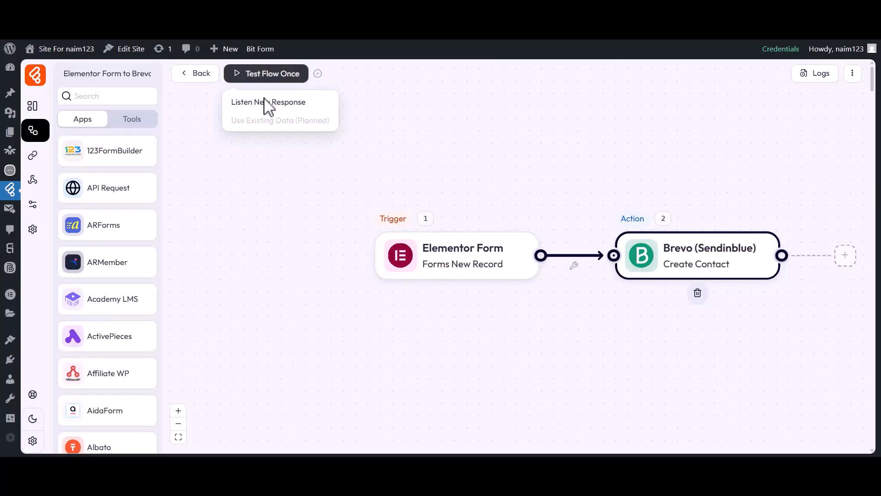
click(265, 102)
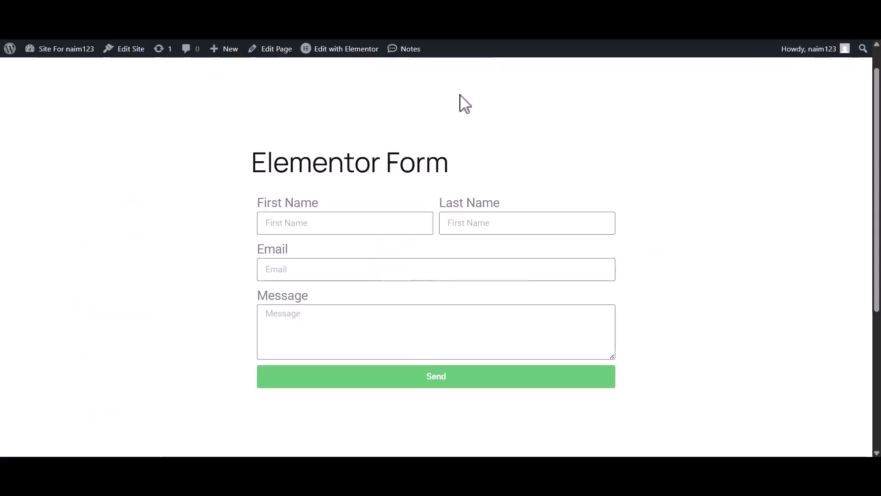
Step: Submit the Elementor form with first name Bit, last name Apps, the contact's e-mail and the message "Hi, Bit Flows Team"
click(474, 224)
text(Apps)
click(389, 271)
click(353, 325)
text(Hi, Bit Flows Team)
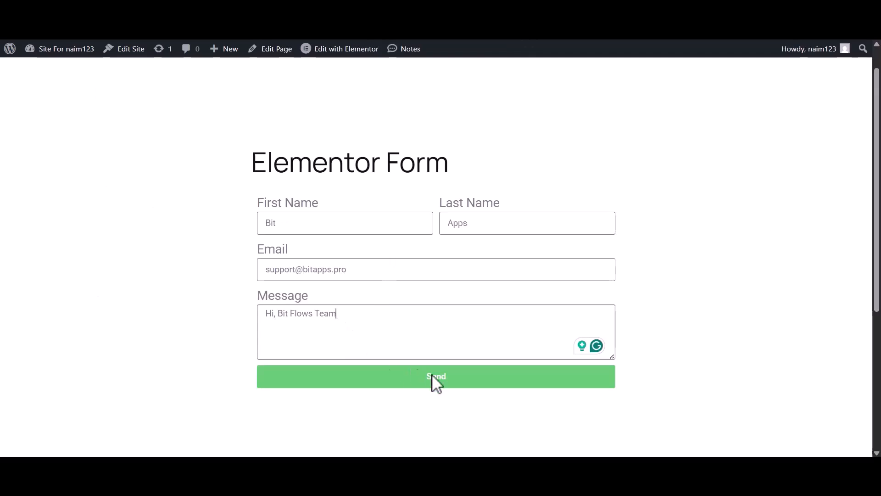
click(434, 375)
drag(280, 400, 468, 415)
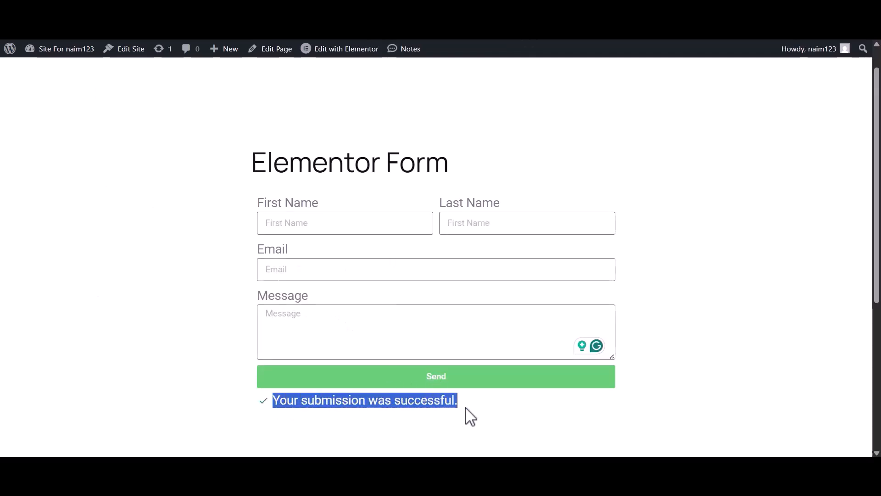
click(468, 415)
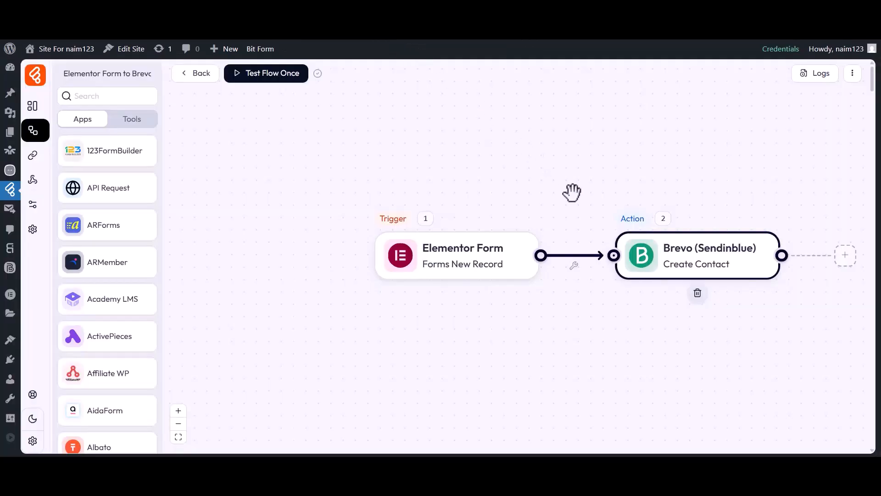
Step: Examine the flow's latest log entry, including the input data sent by the Brevo Create Contact action, and close the log
click(820, 79)
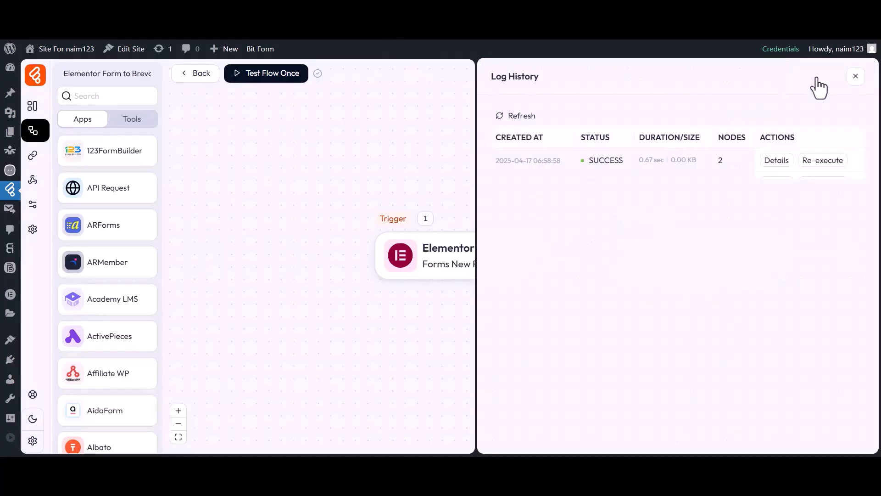
drag(586, 158, 626, 161)
click(777, 160)
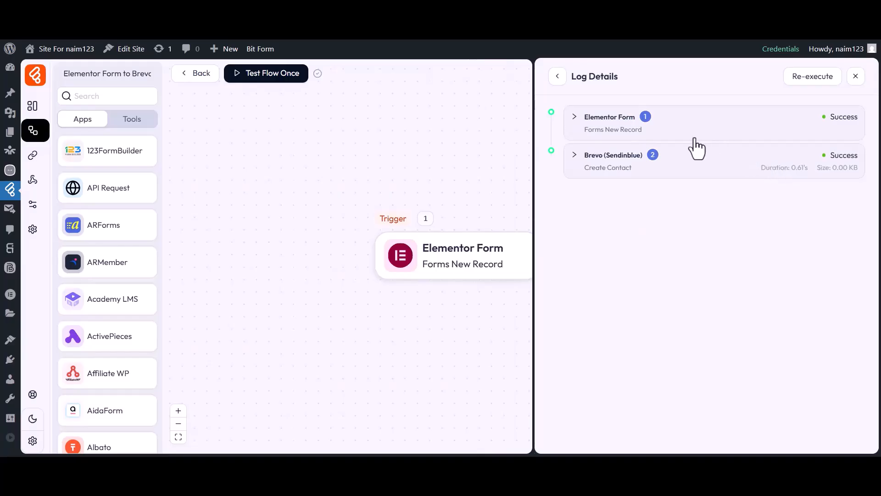
click(610, 158)
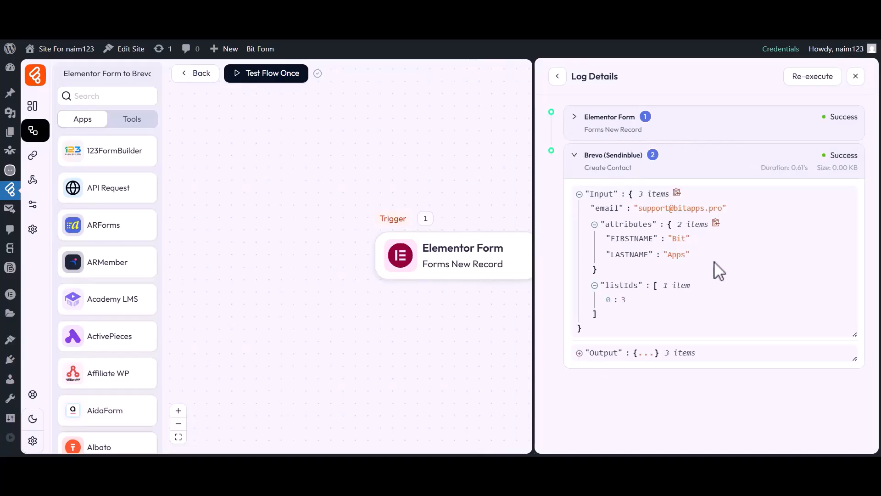
click(855, 76)
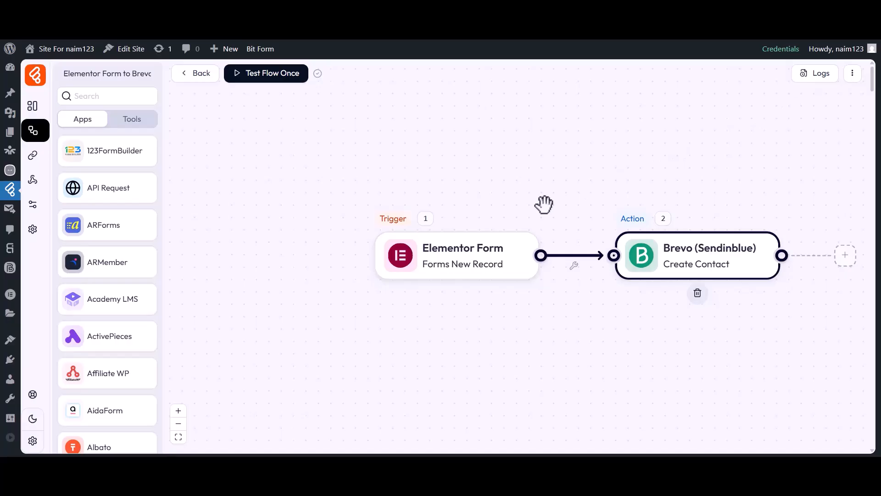
Step: Switch to Brevo and check its contacts in the Bit Flows list for the submitted form entry
click(559, 37)
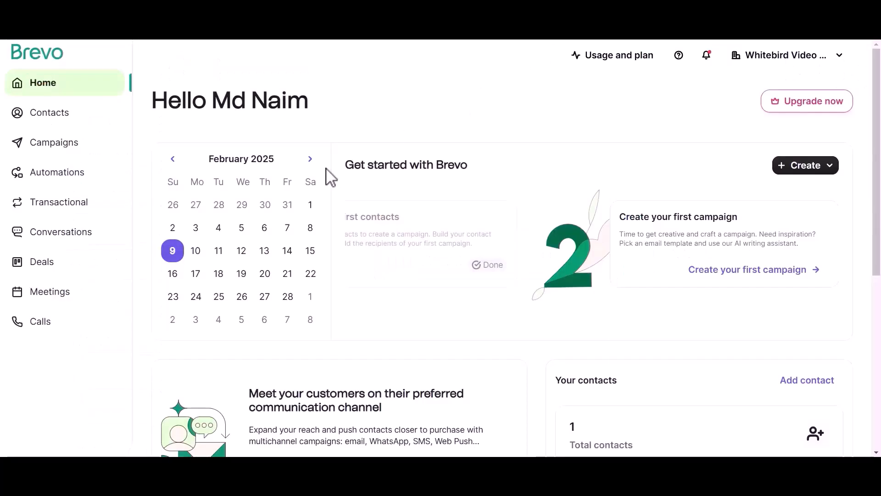
click(43, 115)
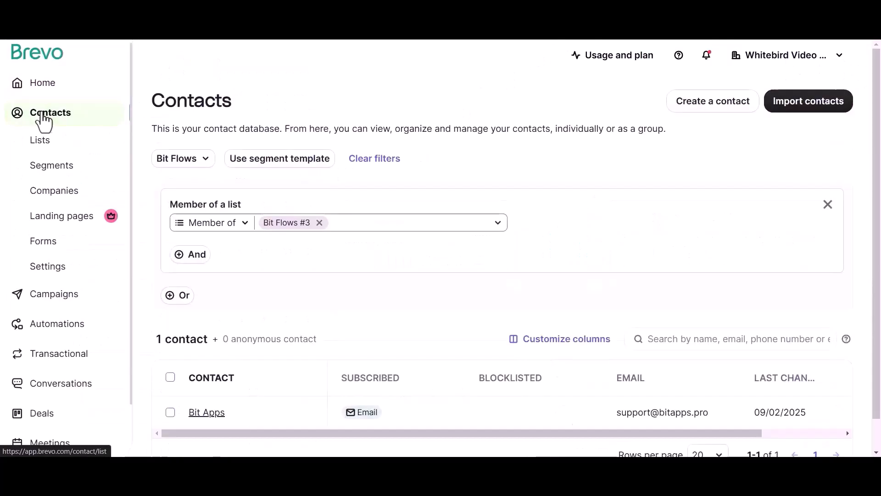
drag(151, 108, 237, 107)
click(237, 110)
drag(157, 334, 208, 345)
click(208, 345)
scroll(520, 423, right, 3)
scroll(520, 423, left, 3)
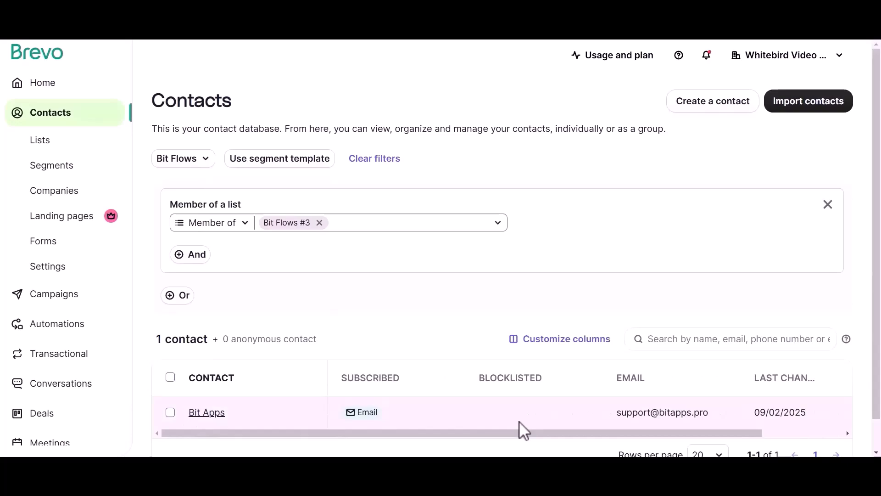